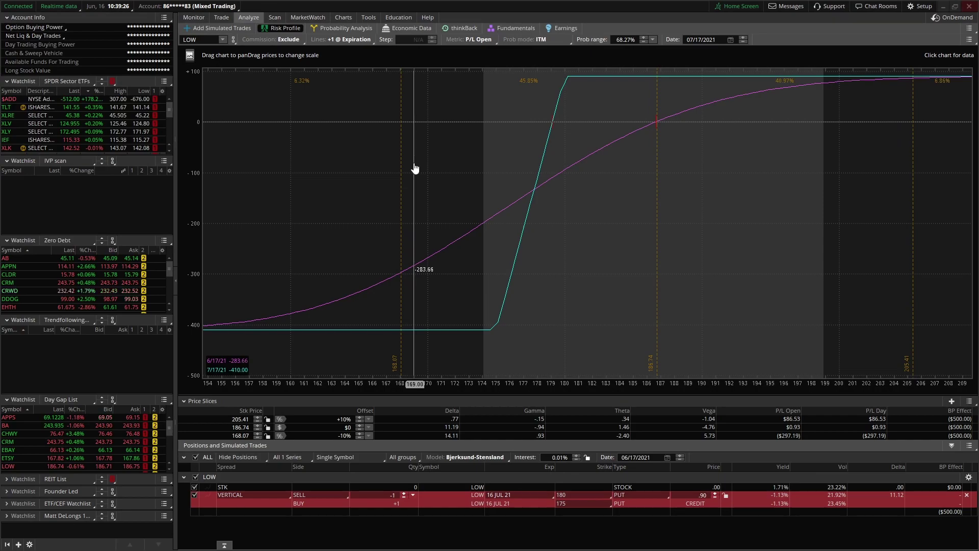
Step: List every position and simulated trade, and clear the LOW symbol from the analysis
click(236, 457)
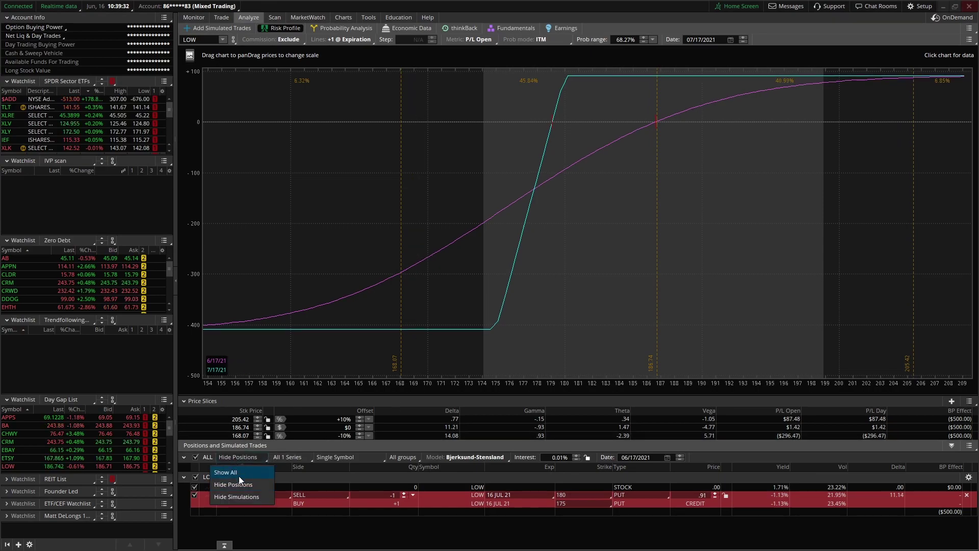
click(238, 476)
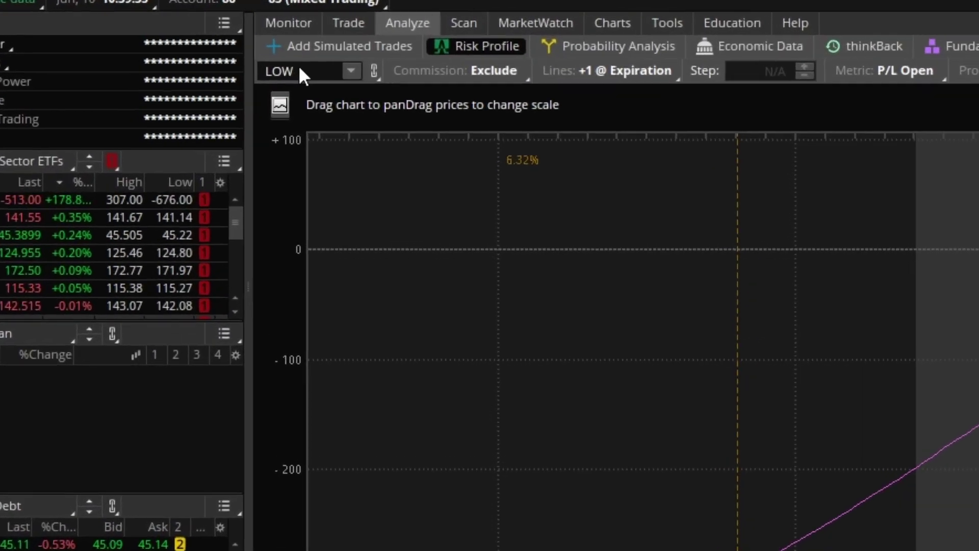
click(202, 37)
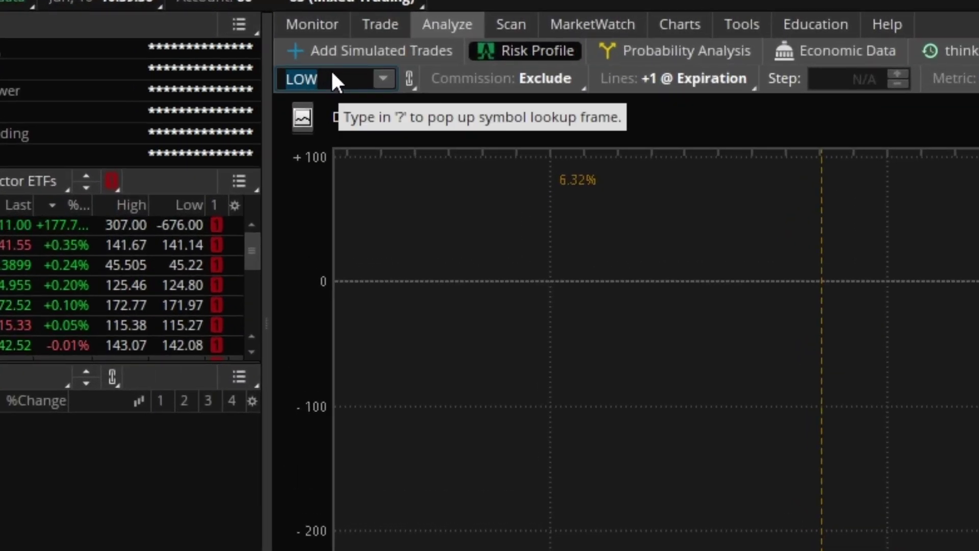
key(BackSpace)
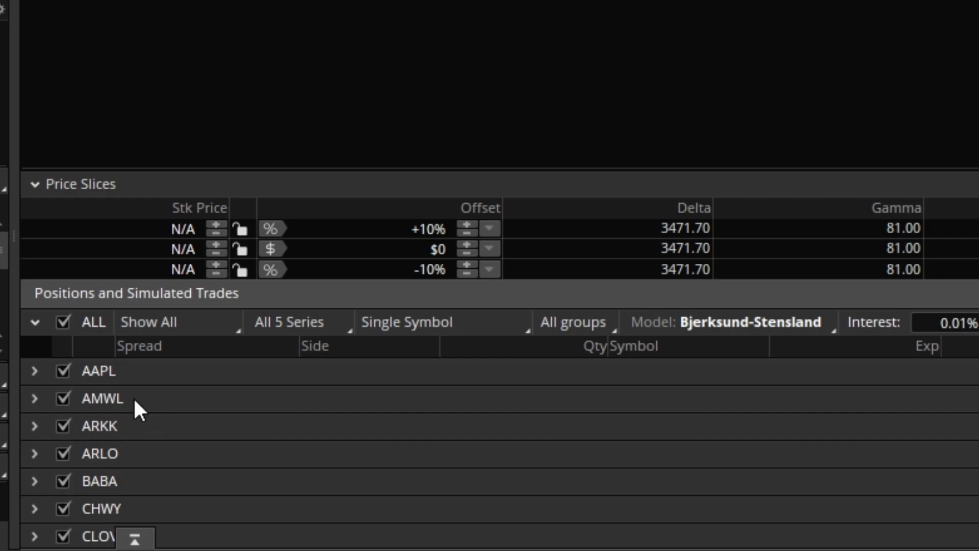
Step: Reload LOW as the underlying symbol to bring back its risk profile
click(167, 329)
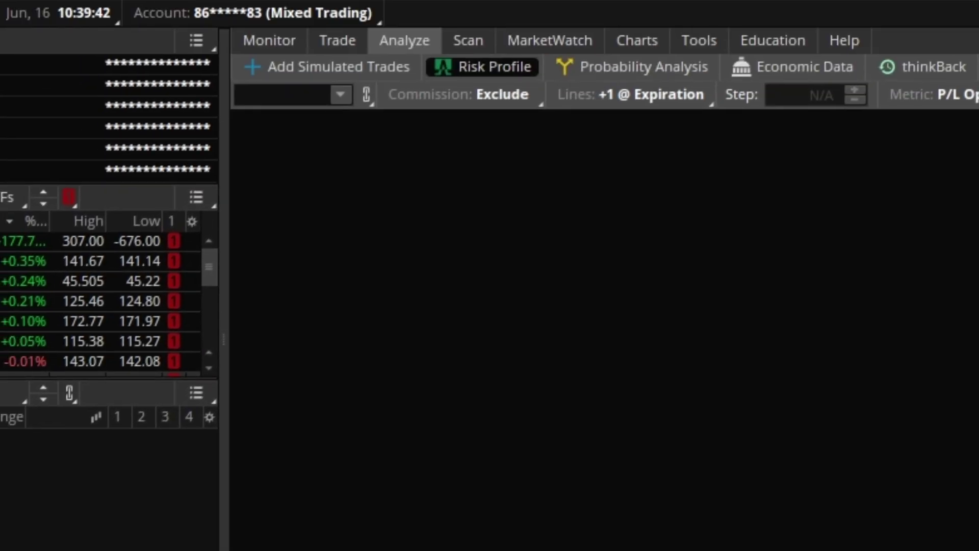
click(283, 96)
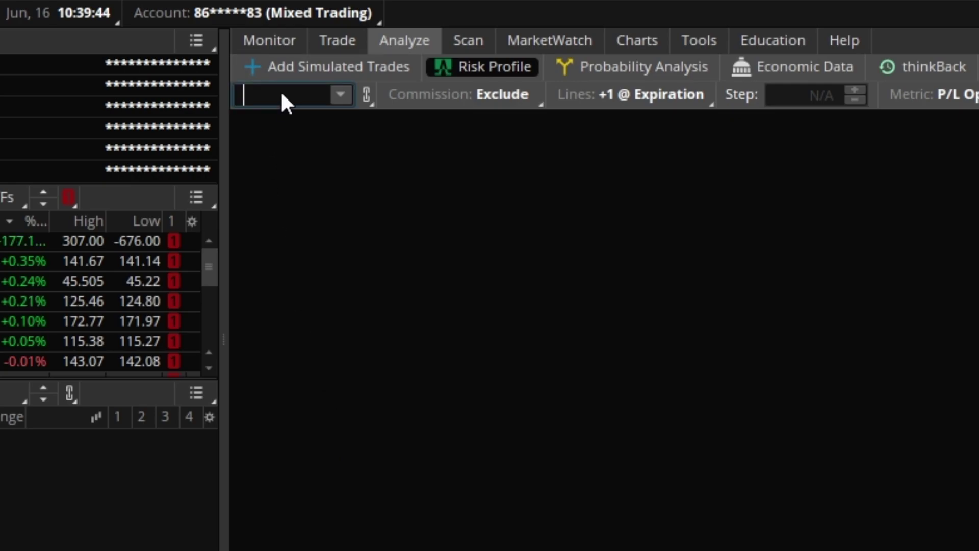
text(LOW)
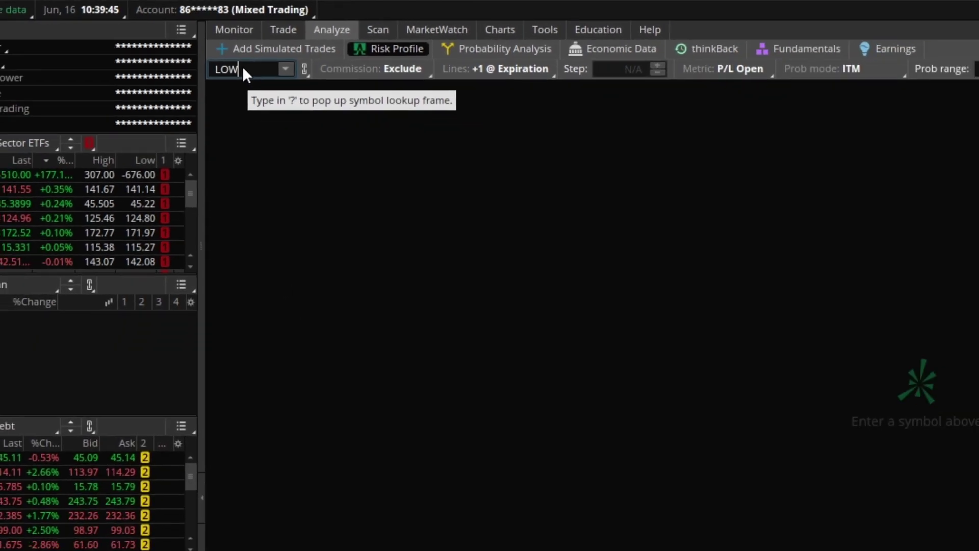
key(Return)
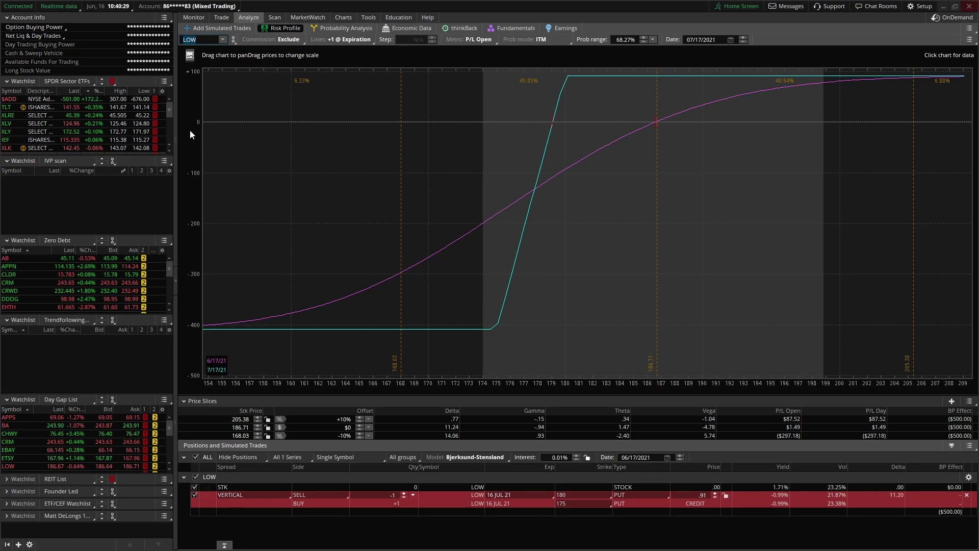
Step: Switch the risk chart to Fixed Y Scale, then back to Float Y Scale
click(190, 57)
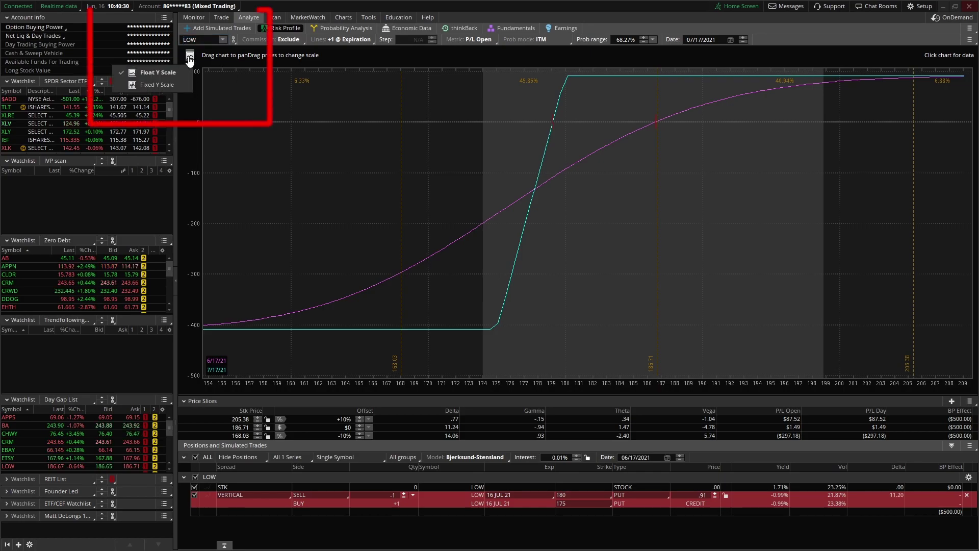
click(154, 84)
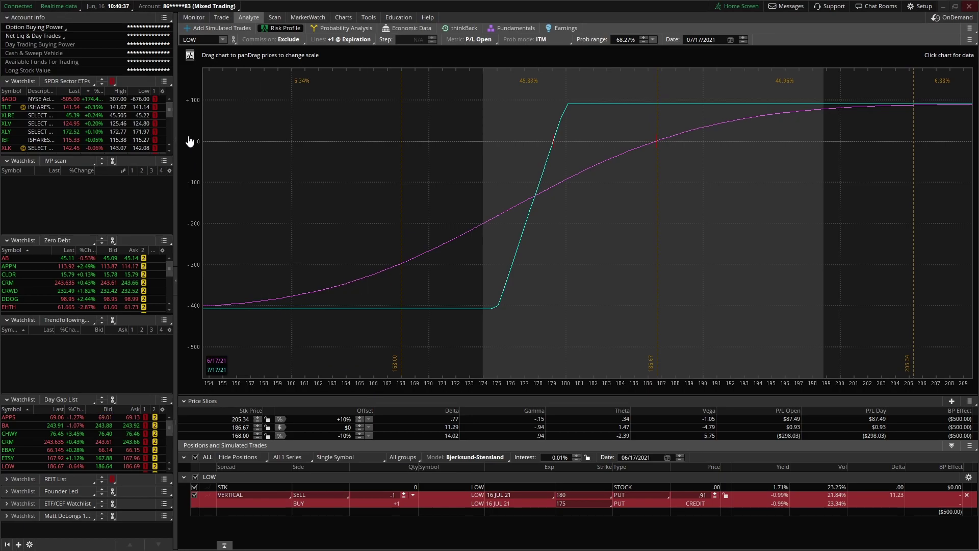
click(189, 57)
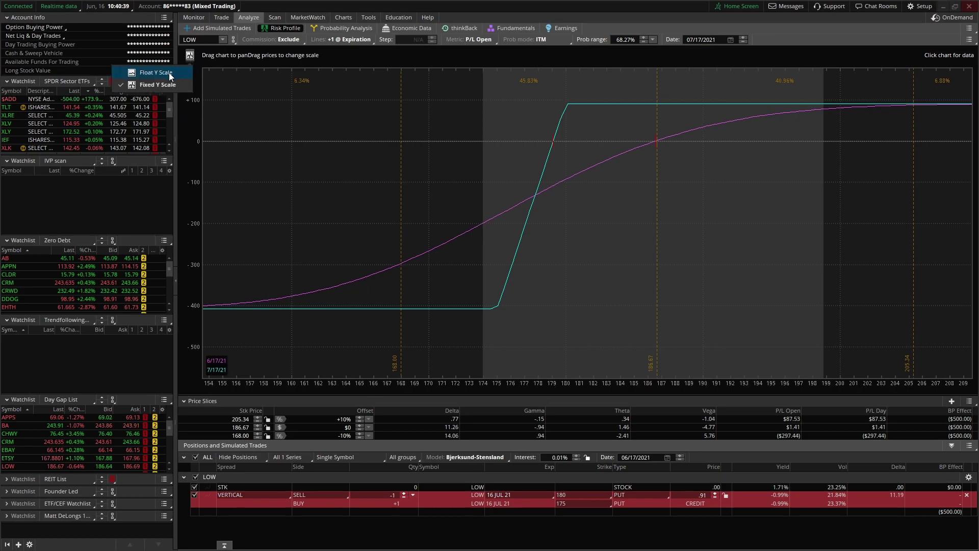
click(170, 77)
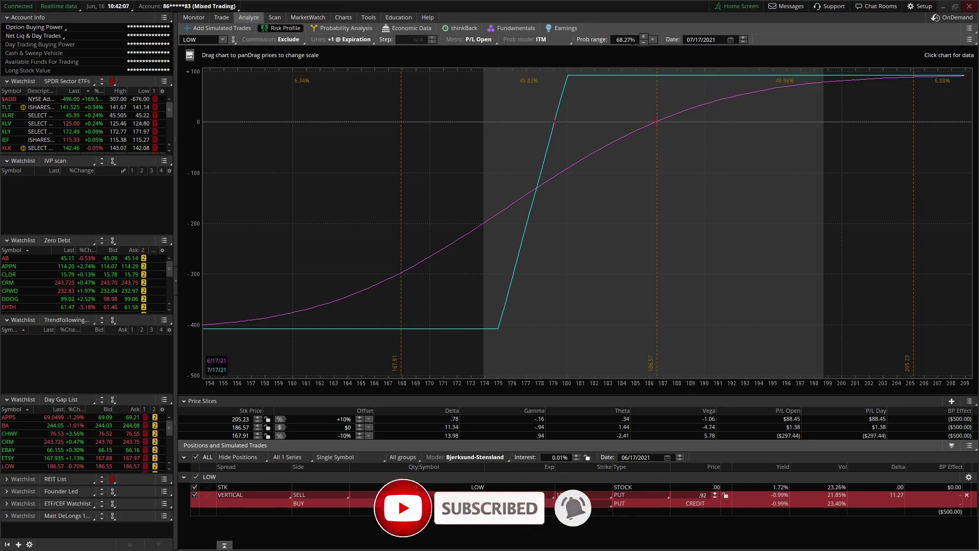
Step: Try the ±2σ (95.45%) probability range, then set it back to ±1σ (68.27%)
click(653, 40)
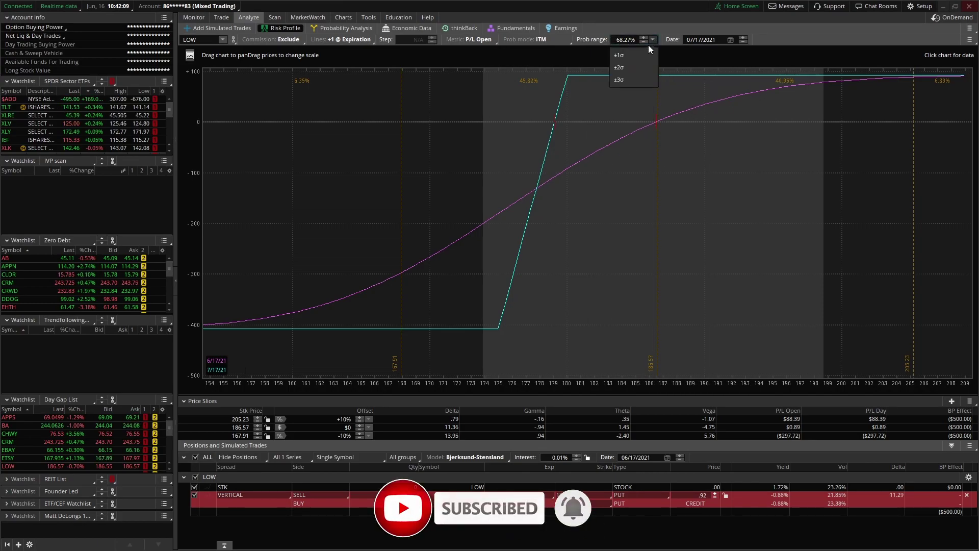
click(623, 54)
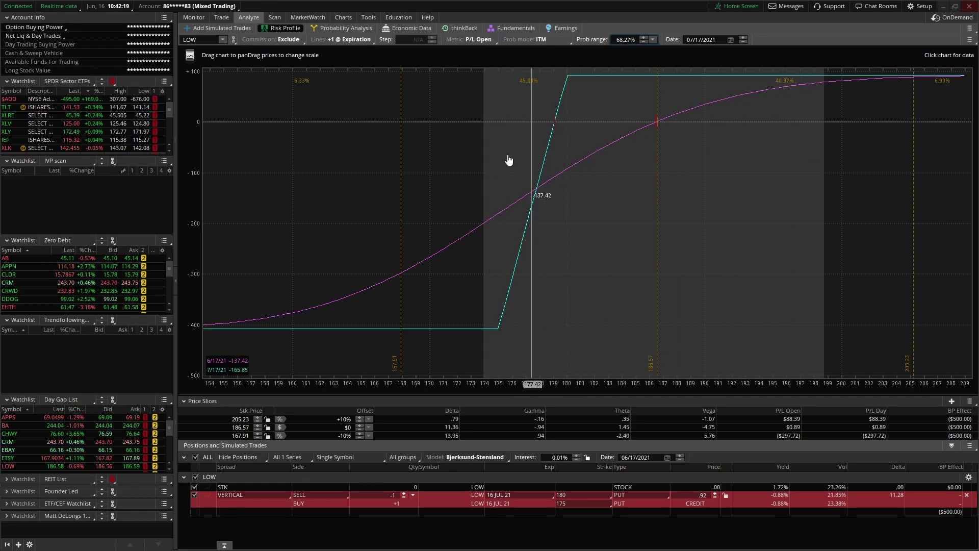
click(653, 40)
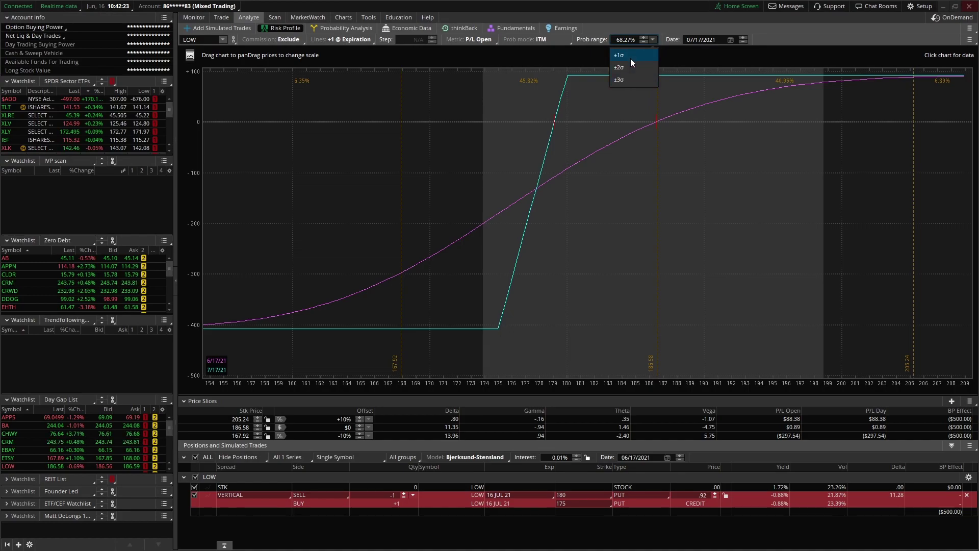
click(628, 67)
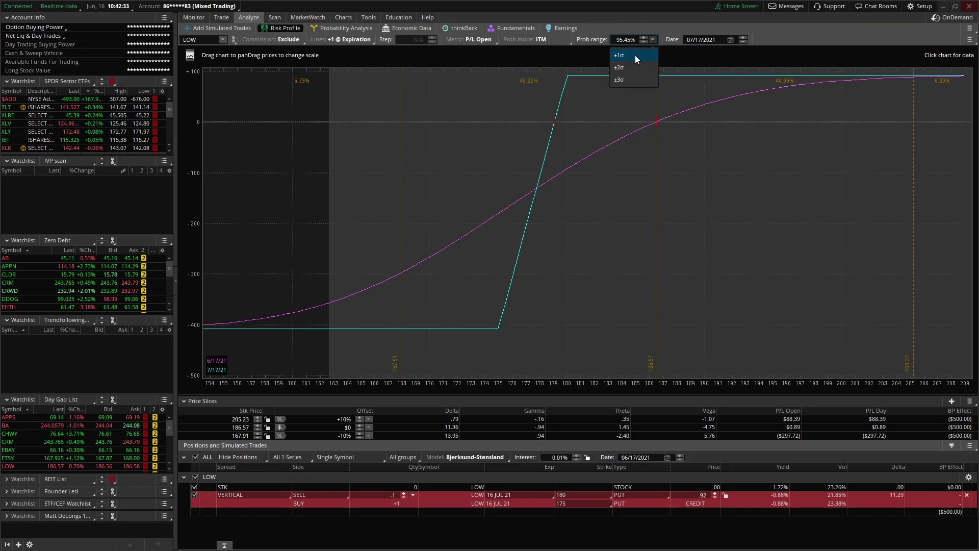
click(635, 55)
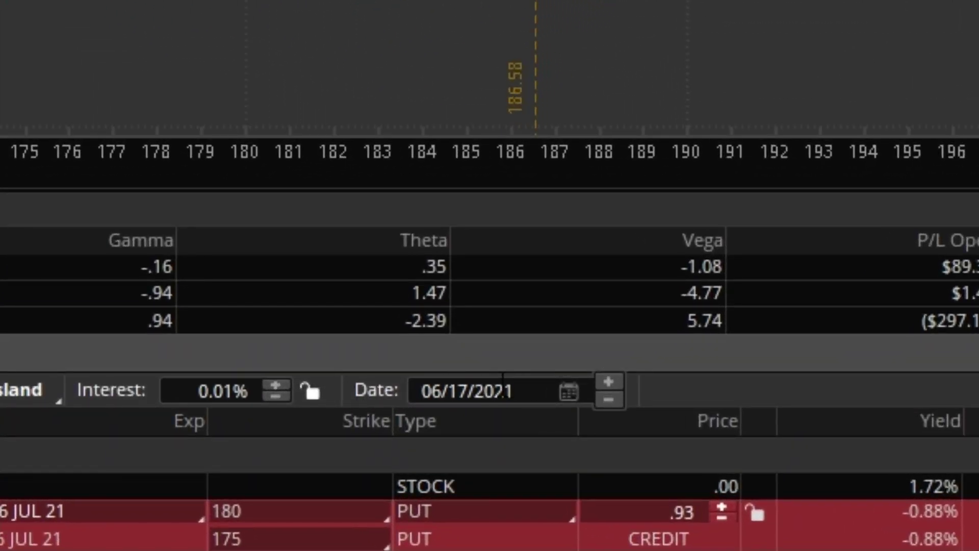
click(601, 387)
click(601, 386)
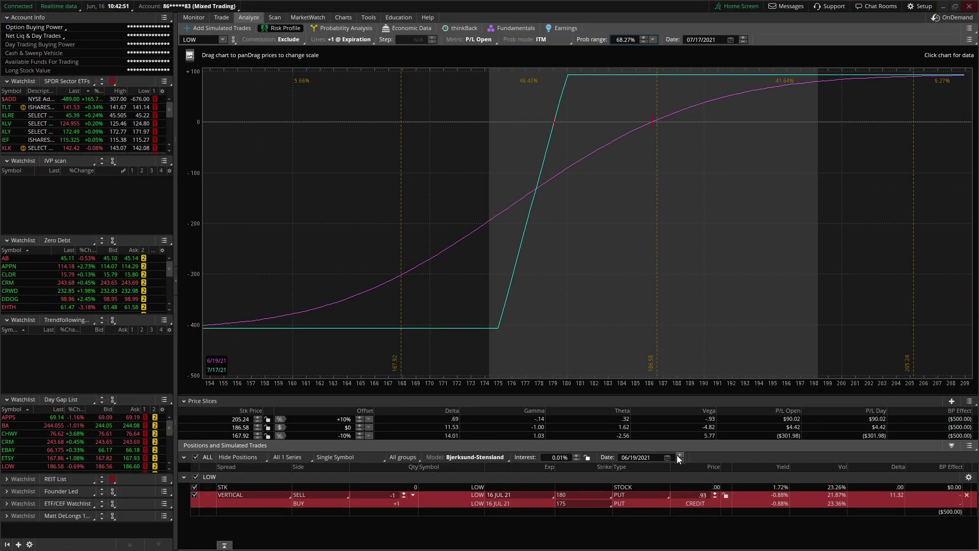
click(601, 386)
click(679, 455)
click(679, 455)
click(679, 455)
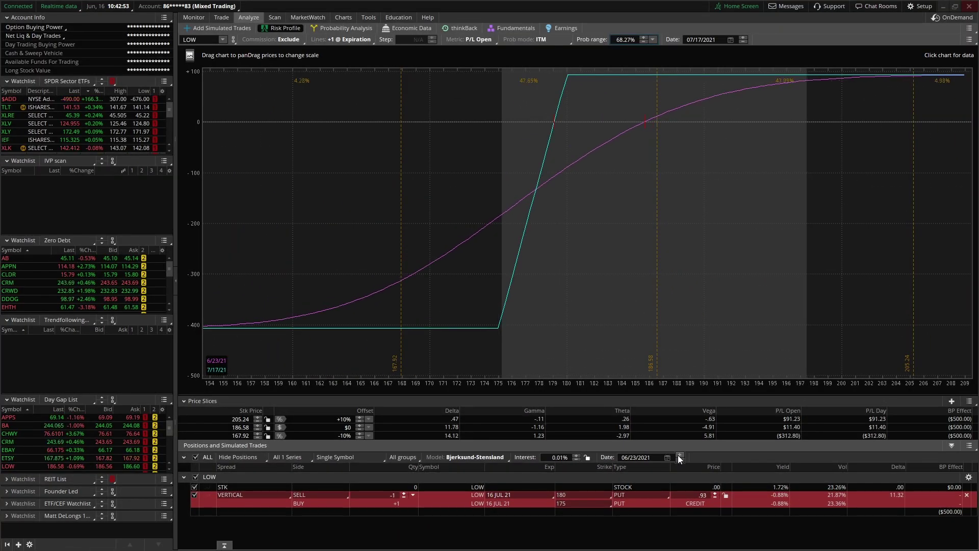
click(679, 455)
click(679, 455)
click(679, 455)
click(679, 455)
click(679, 455)
click(679, 455)
click(679, 455)
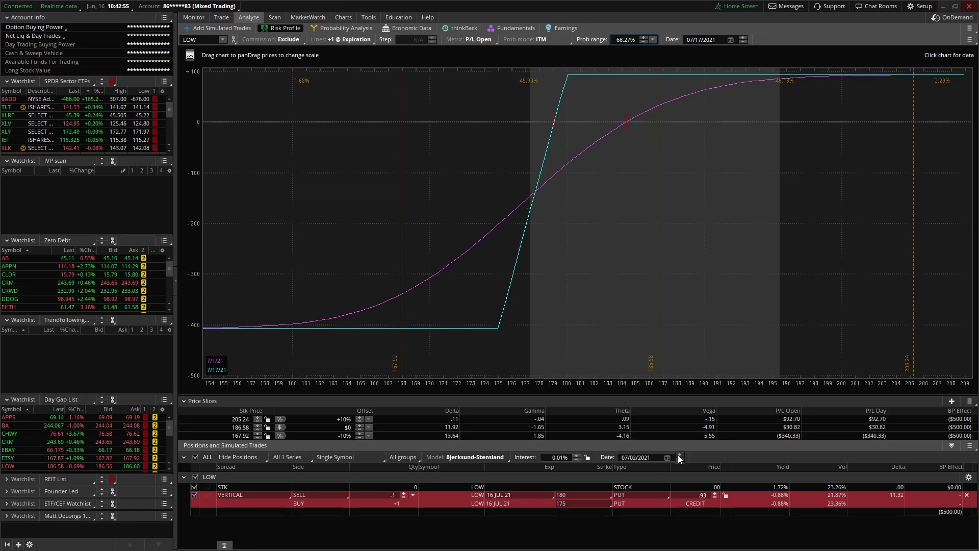
click(679, 455)
click(679, 455)
click(679, 455)
click(678, 455)
click(679, 455)
click(679, 455)
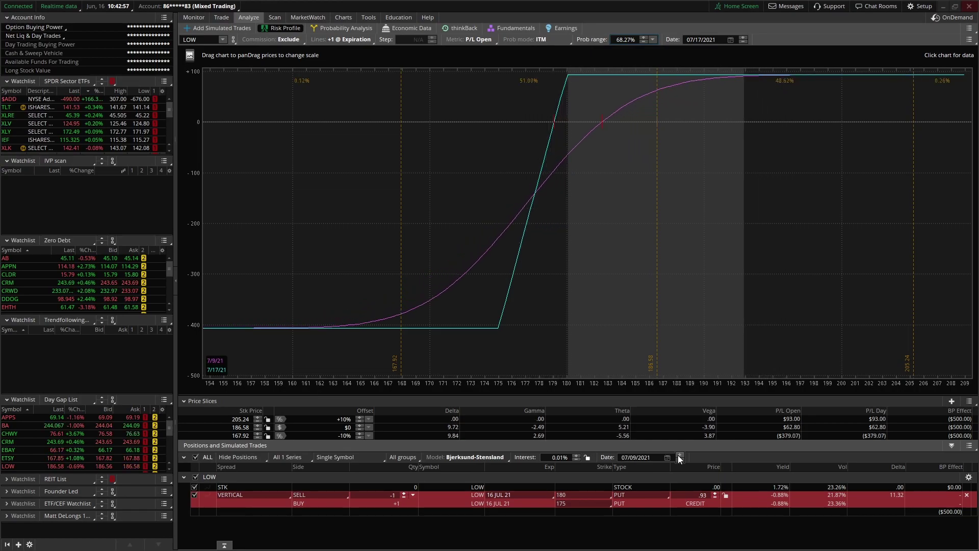
click(679, 455)
click(679, 455)
click(679, 455)
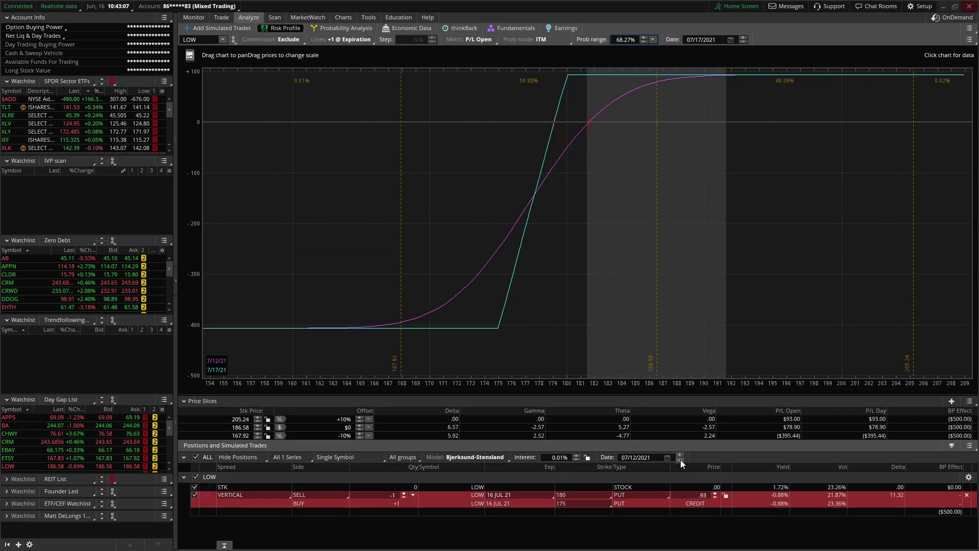
click(680, 460)
click(681, 460)
click(681, 460)
click(680, 460)
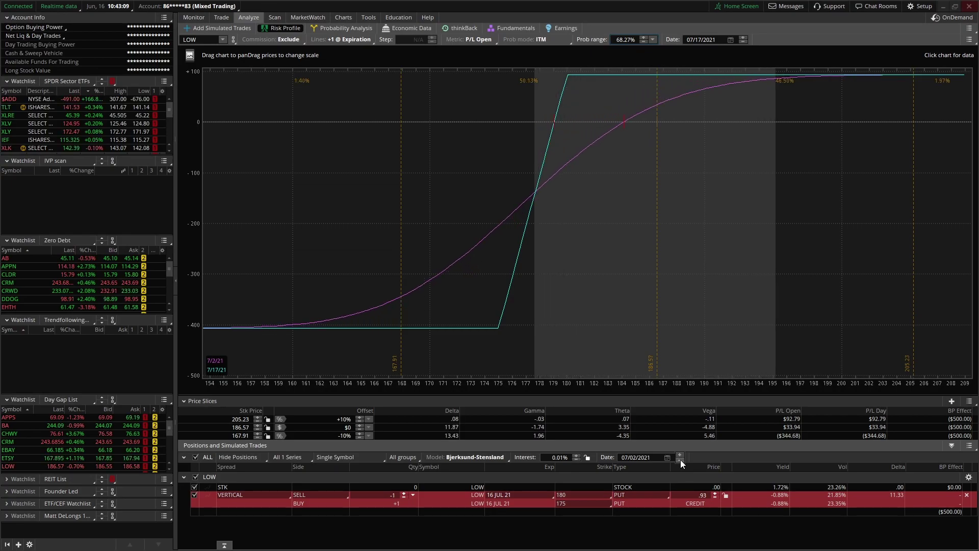
click(680, 460)
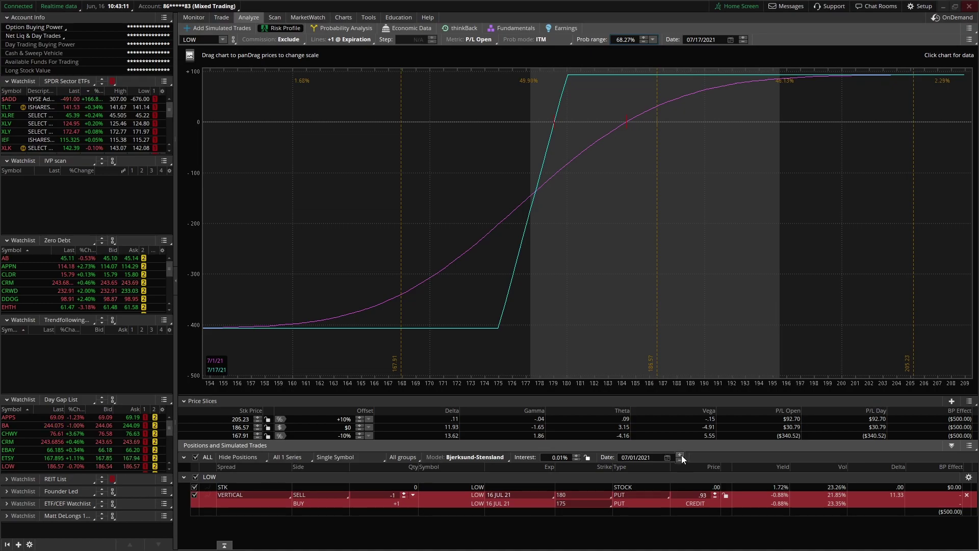
click(681, 460)
click(681, 460)
click(680, 460)
click(681, 460)
click(680, 460)
click(681, 460)
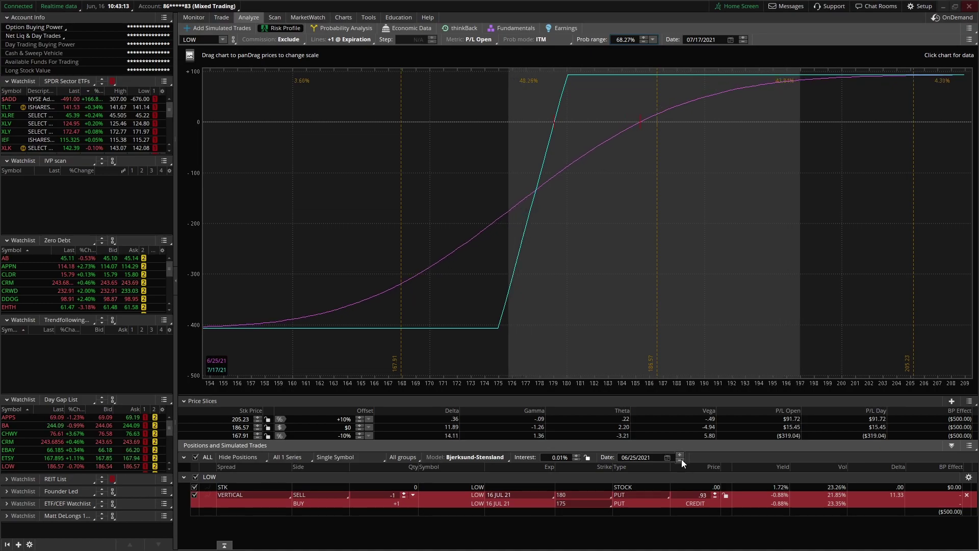
click(681, 459)
click(681, 459)
click(681, 459)
click(682, 459)
click(681, 459)
click(682, 459)
click(682, 460)
click(681, 459)
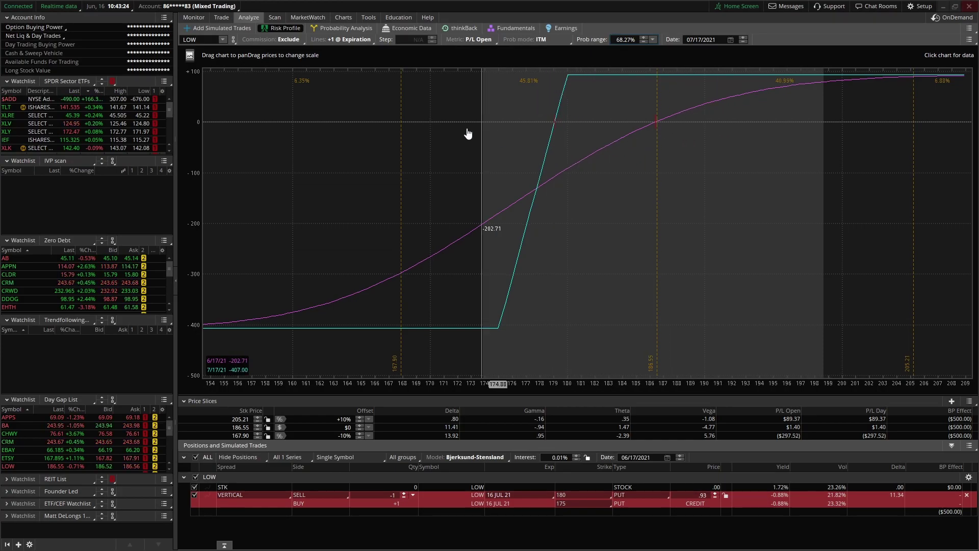
Step: Plot +4 @ Day Step (Step 7) lines for weekly P/L curves, 6/17/21 to 7/15/21
click(347, 39)
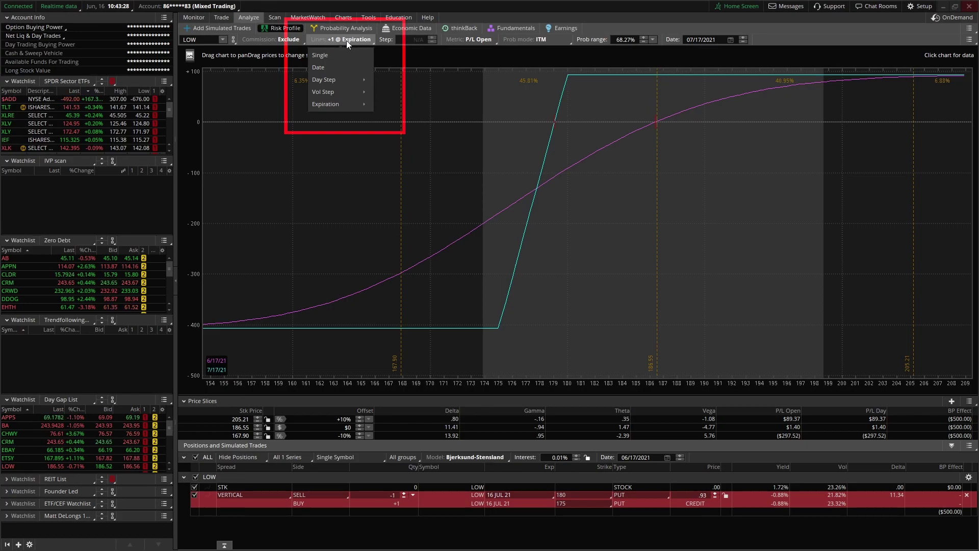
mouse_move(341, 79)
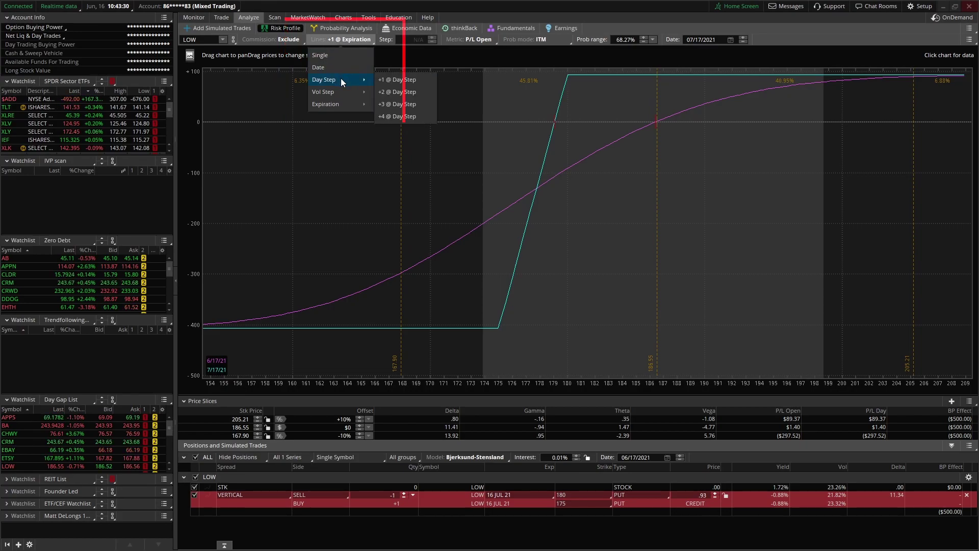
click(400, 118)
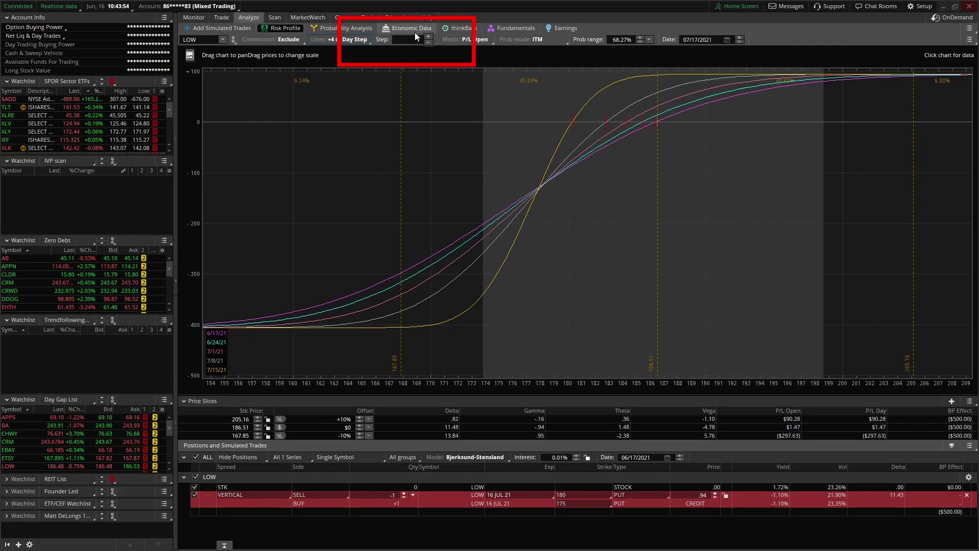
click(428, 35)
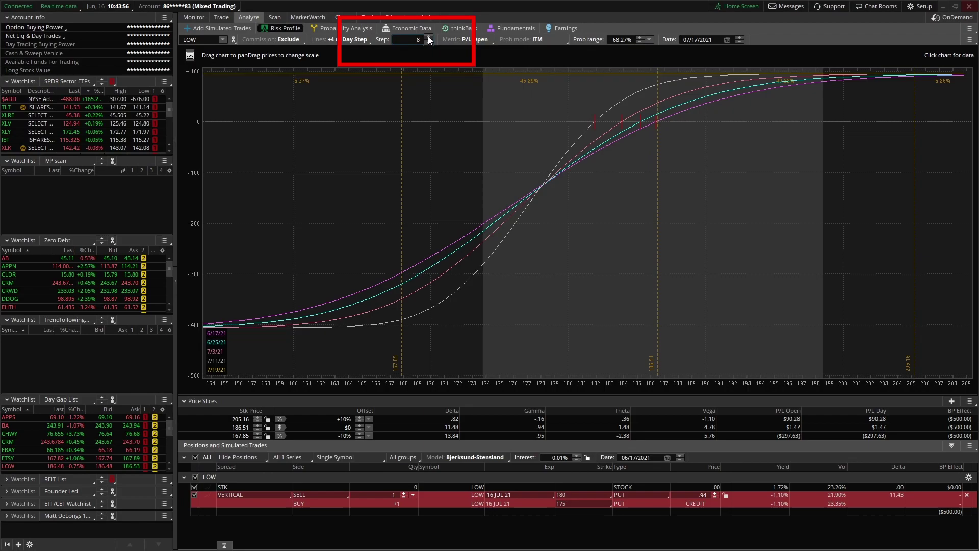
click(428, 44)
click(427, 44)
click(427, 43)
click(428, 44)
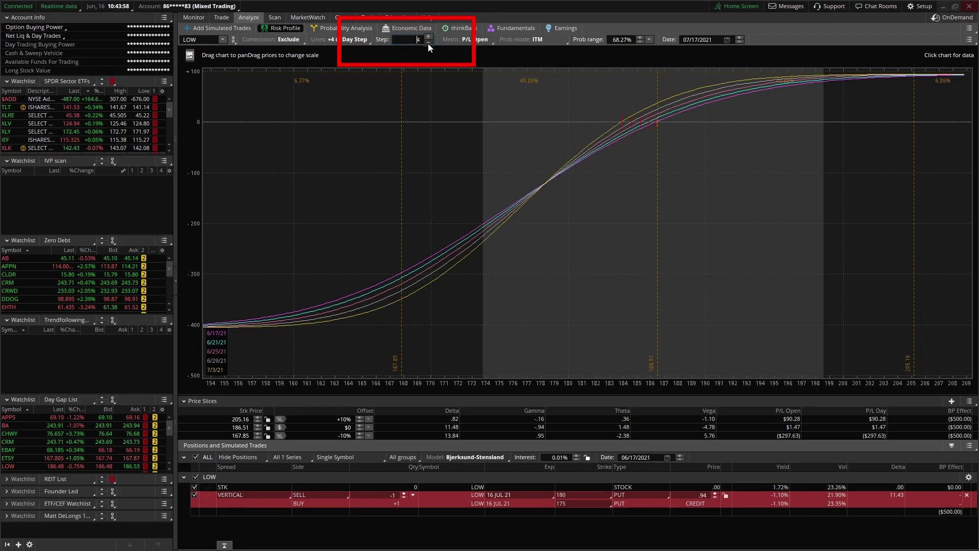
click(428, 44)
click(429, 36)
click(429, 36)
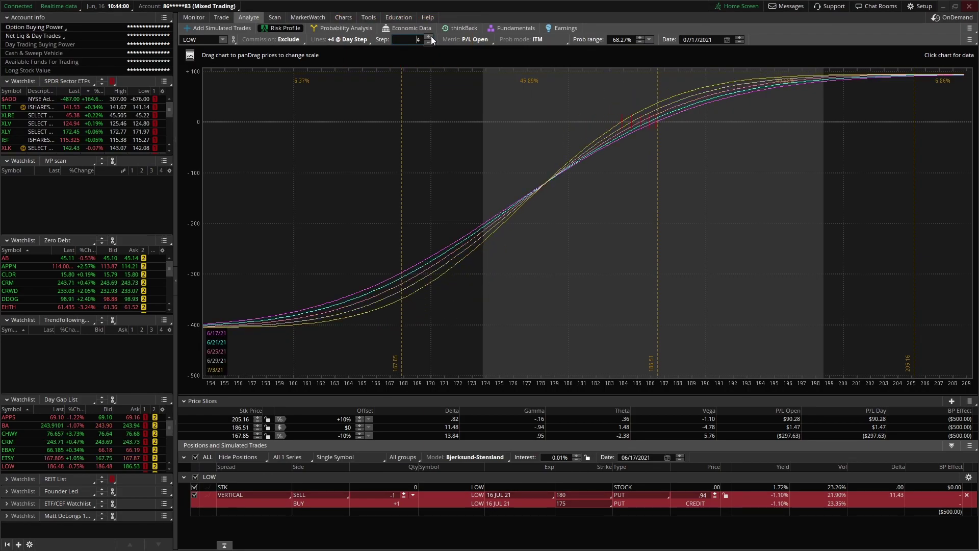
click(428, 36)
click(429, 36)
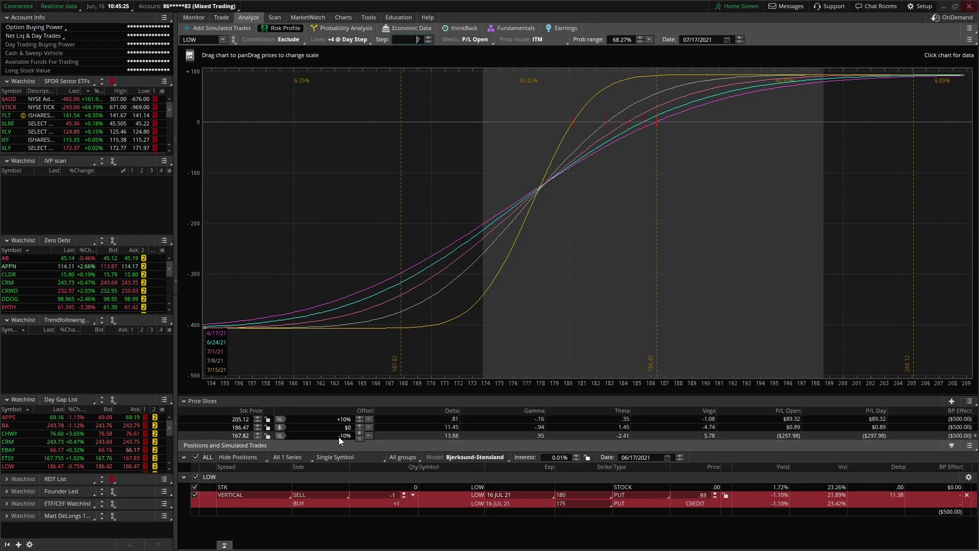
Step: Add two price slice rows and set the fourth slice's stock price to 180
click(951, 401)
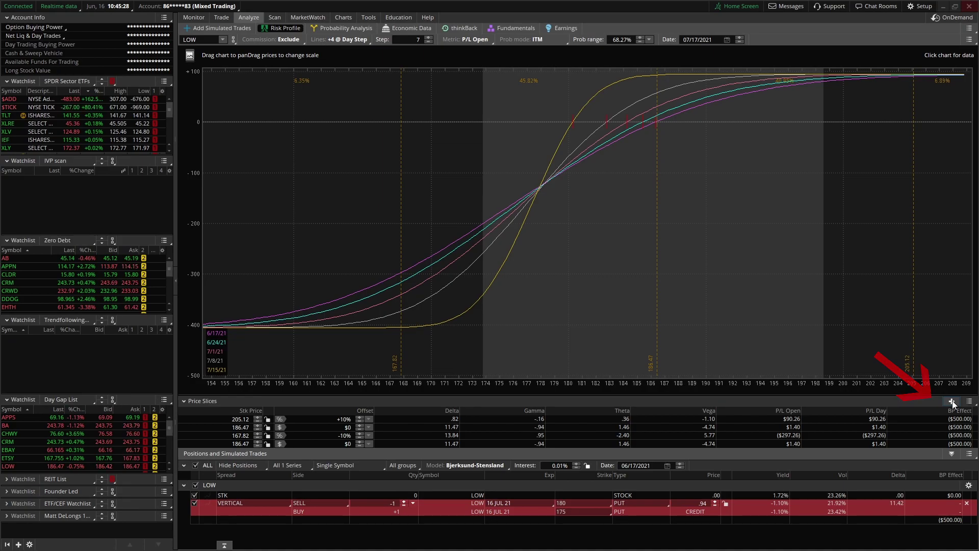
click(952, 401)
click(246, 452)
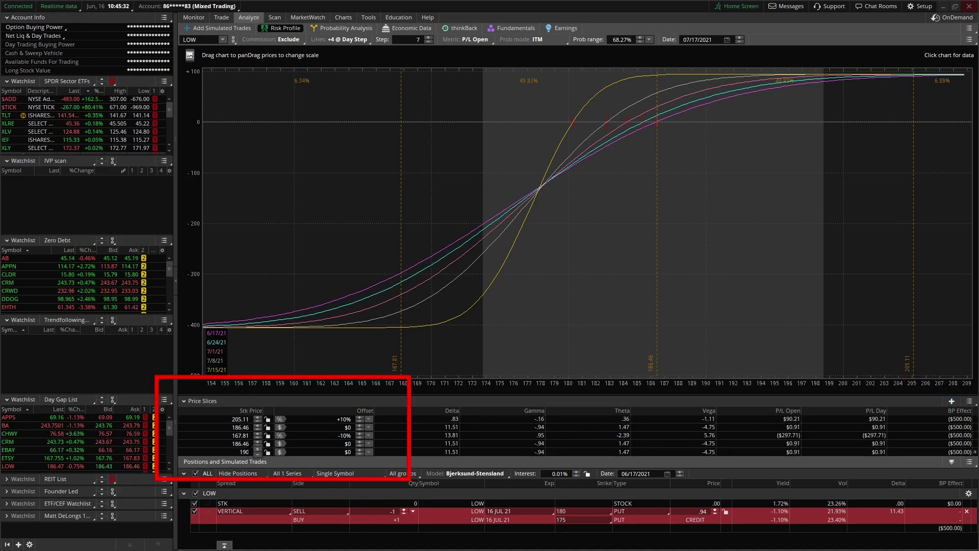
click(230, 444)
text(180)
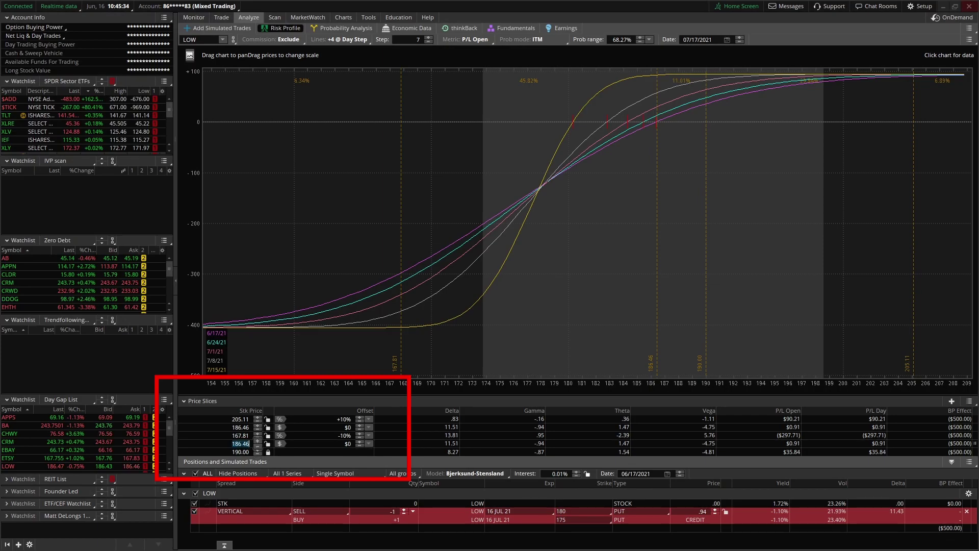
key(Return)
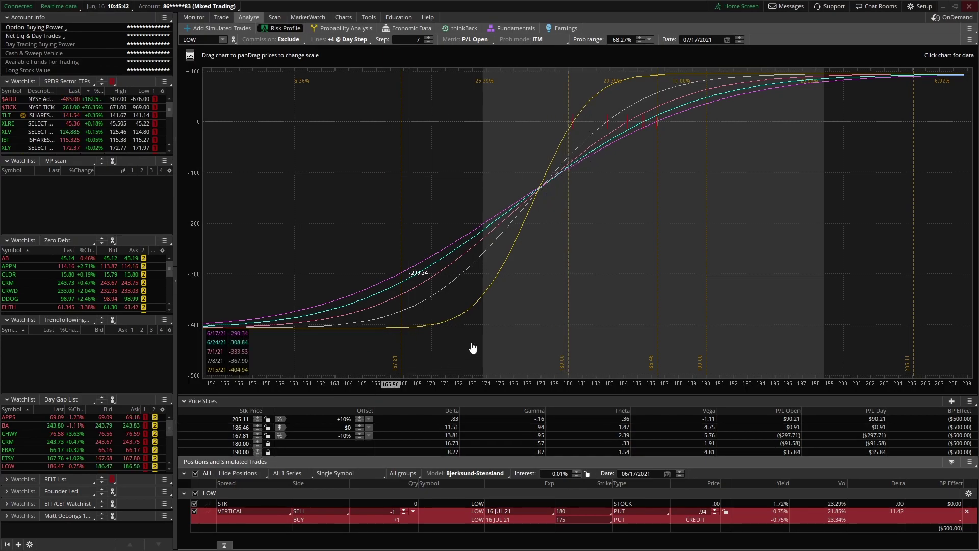
Step: Read the P/L on the risk chart at prices from 180 up to about 186
click(569, 258)
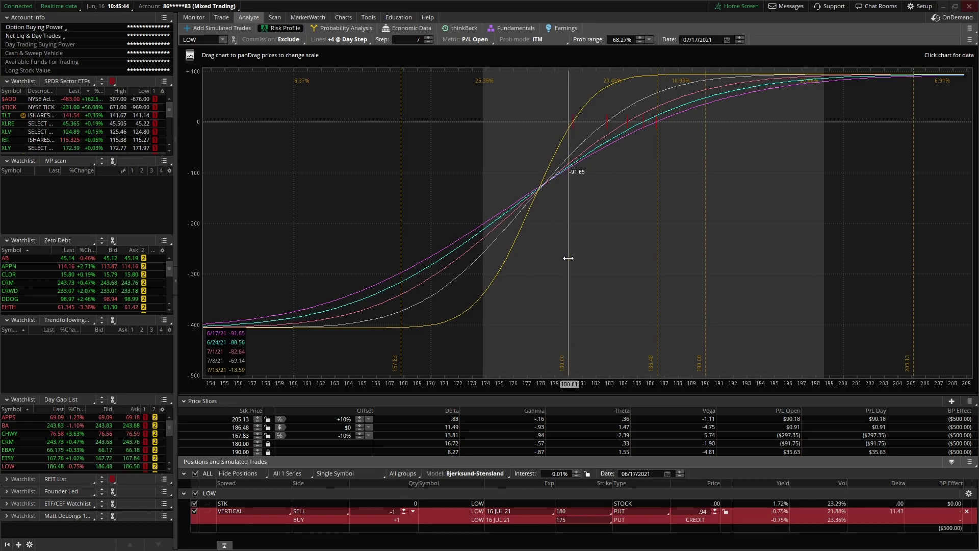
click(607, 275)
click(653, 274)
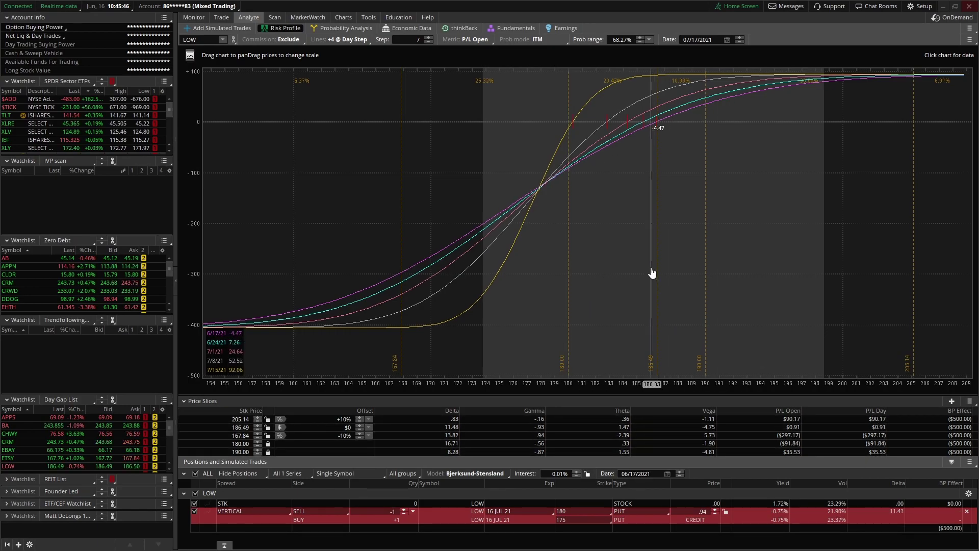
drag(652, 273, 567, 226)
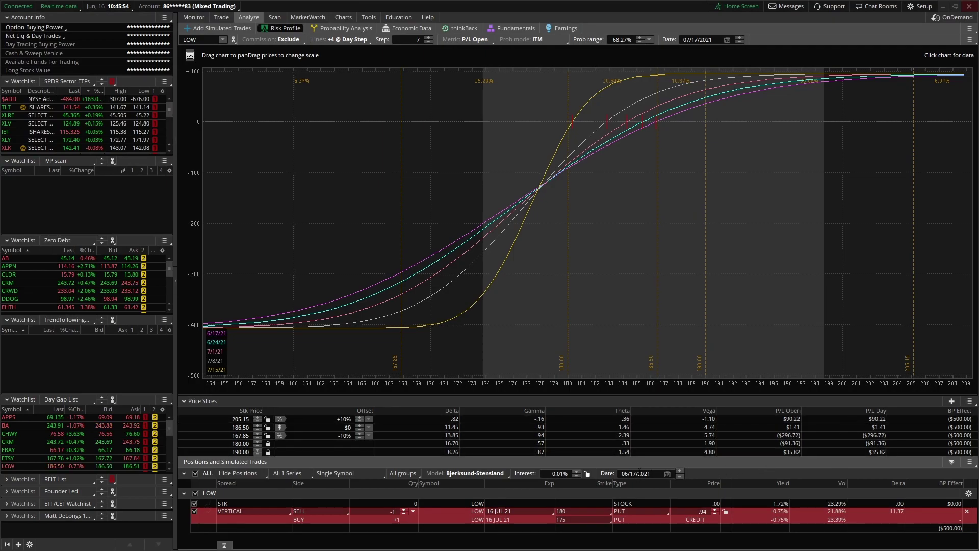
click(681, 470)
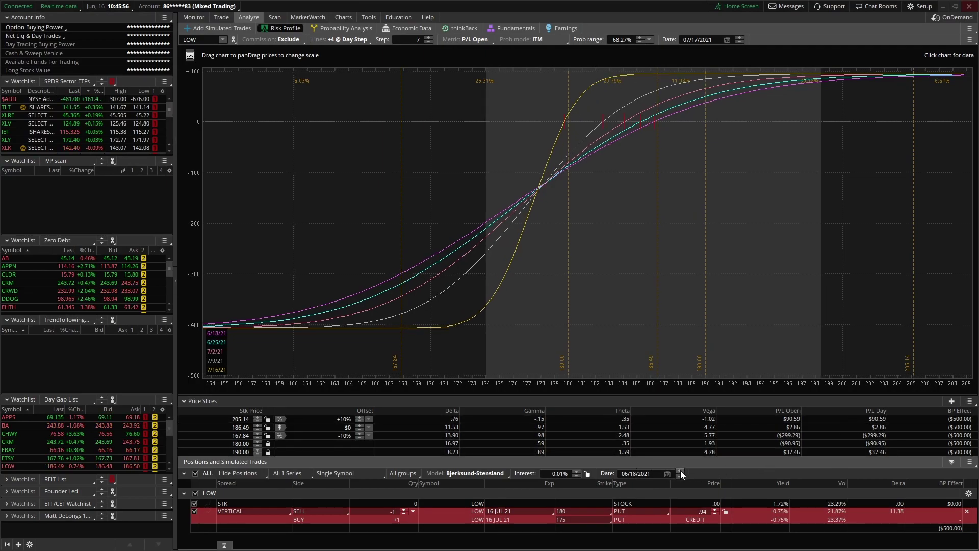
click(681, 470)
click(680, 470)
click(681, 470)
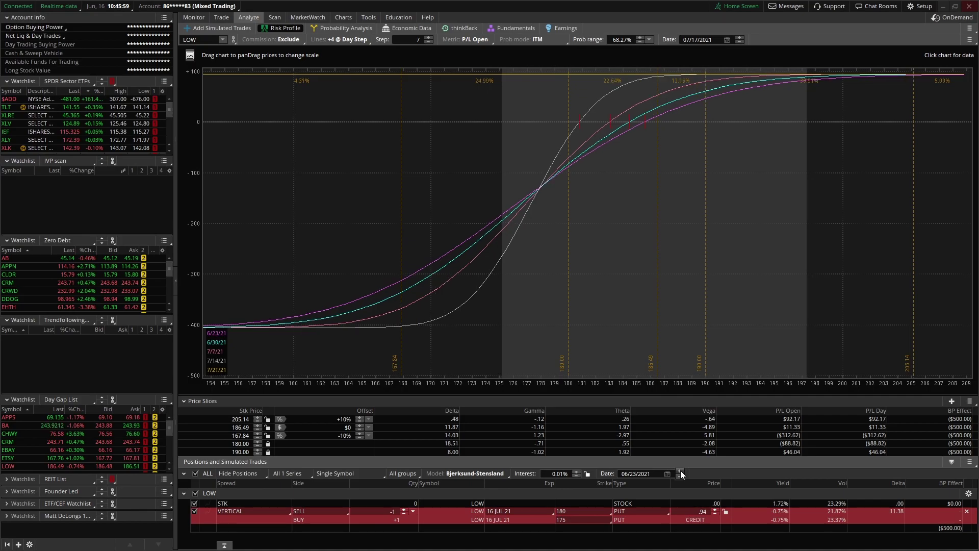
click(681, 476)
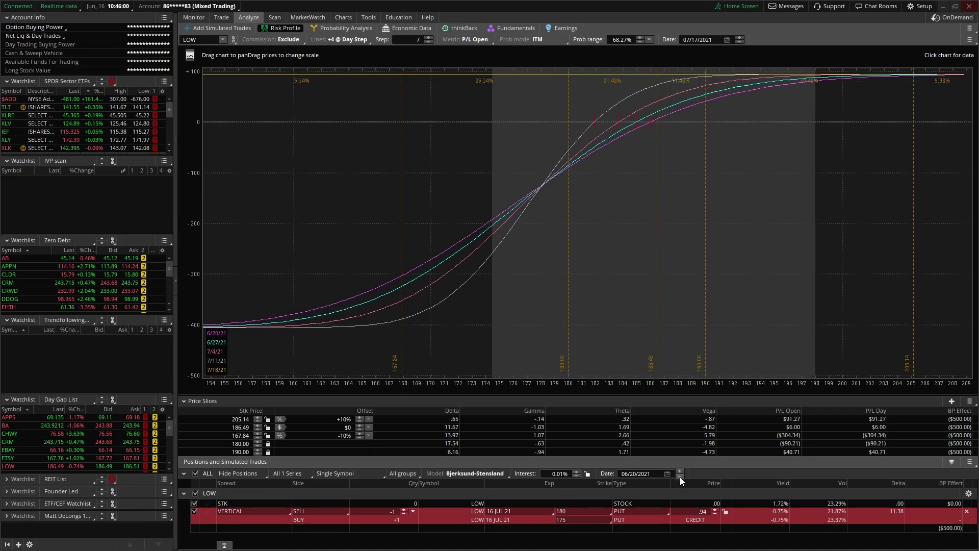
click(681, 476)
click(680, 477)
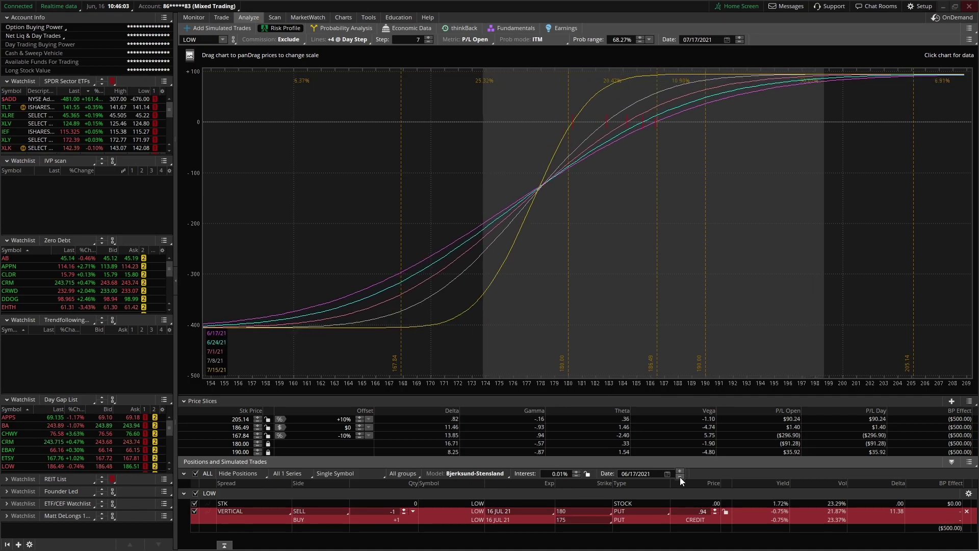
Step: Apply the ±$5 and ±$2 Set slices preset to the Price Slices table
click(970, 402)
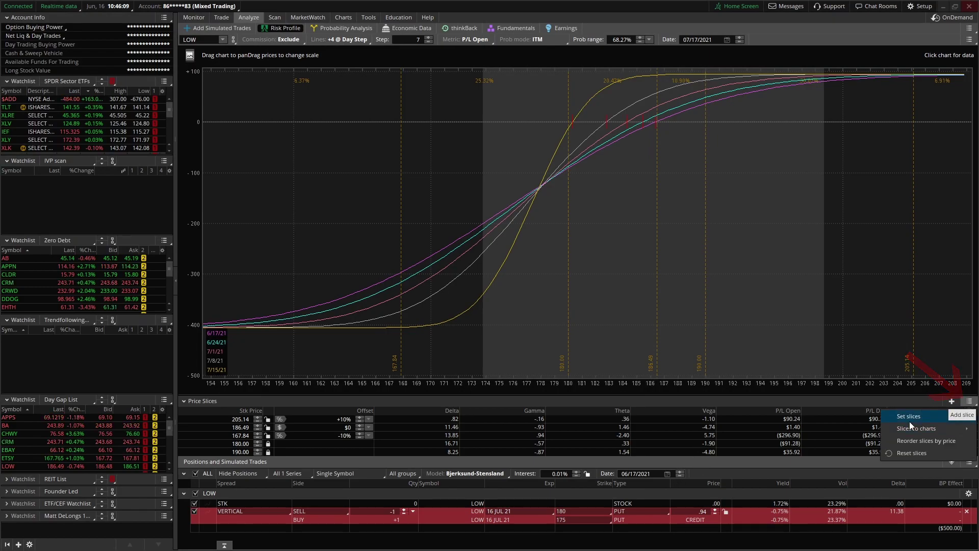
mouse_move(910, 422)
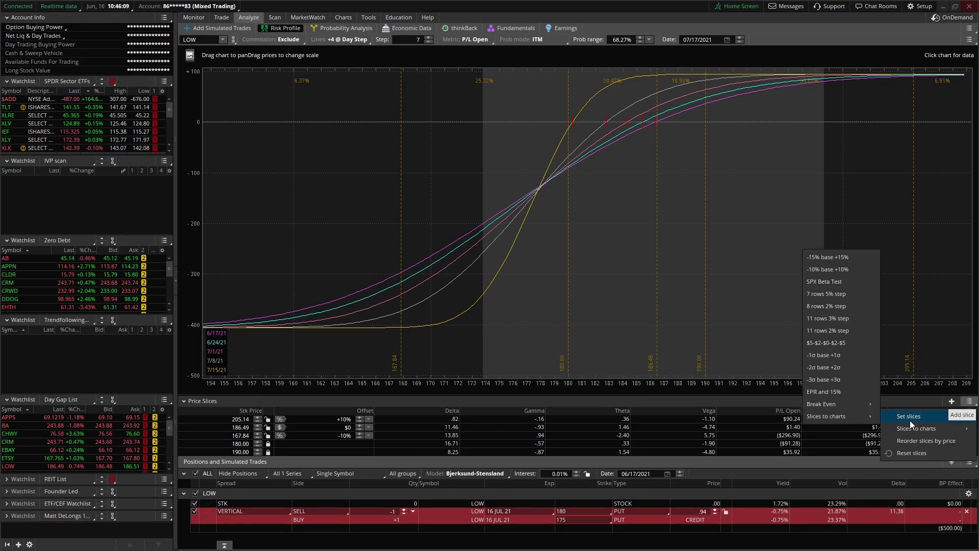
click(831, 344)
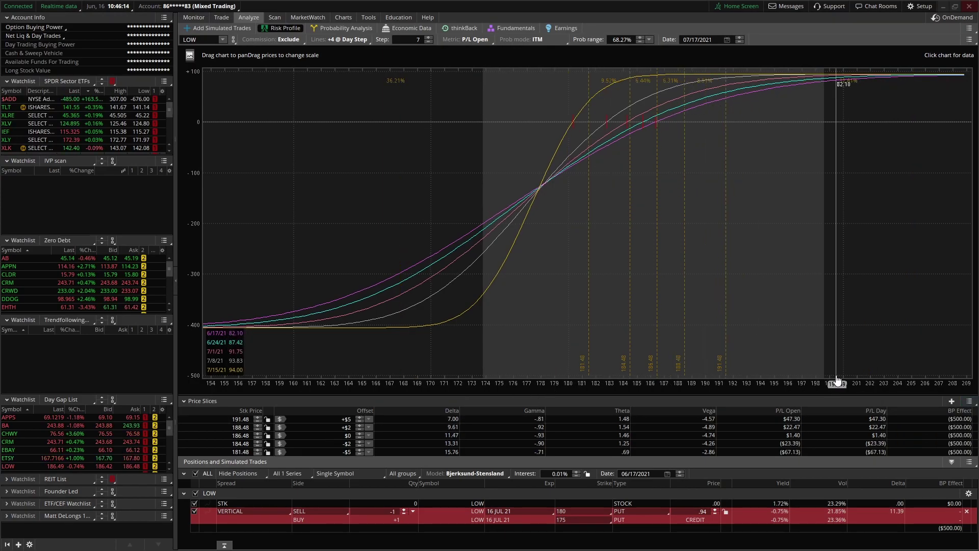
click(970, 402)
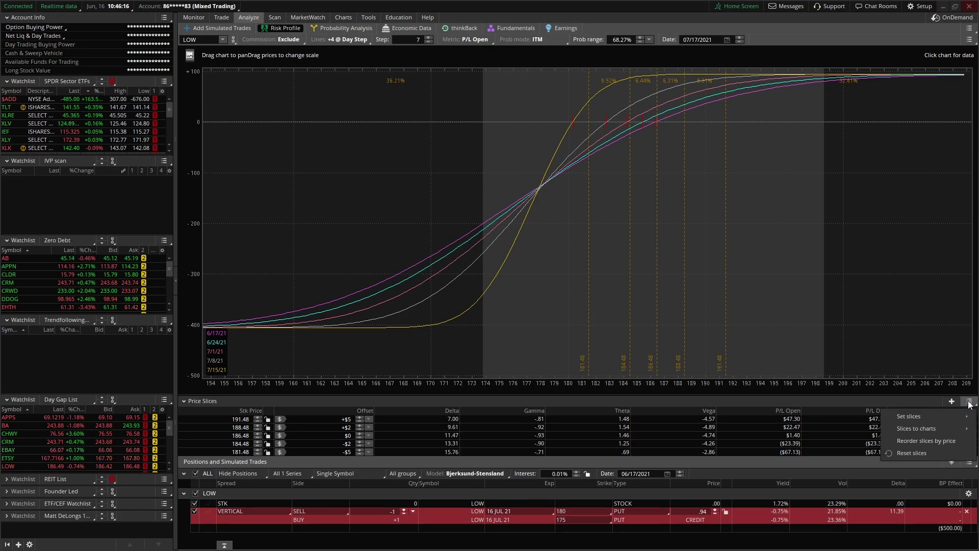
click(907, 454)
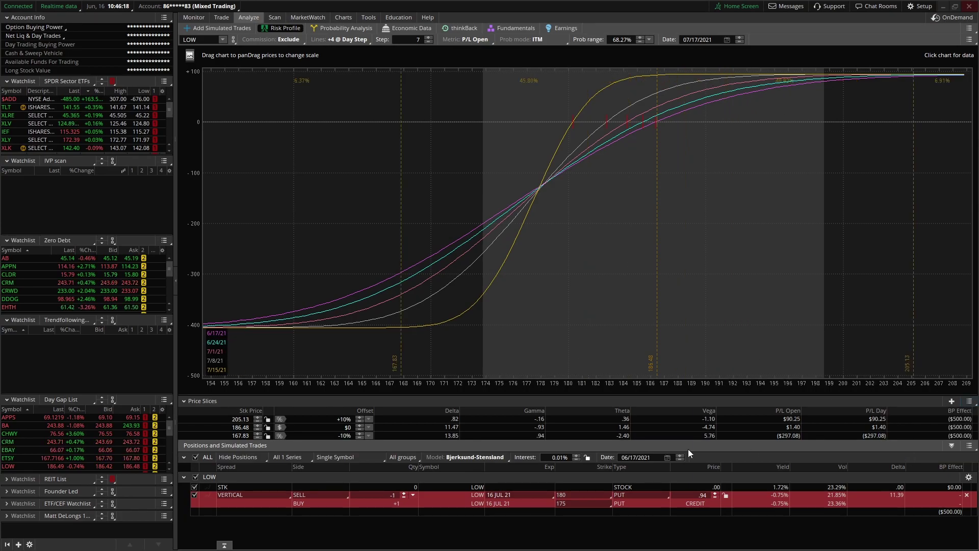